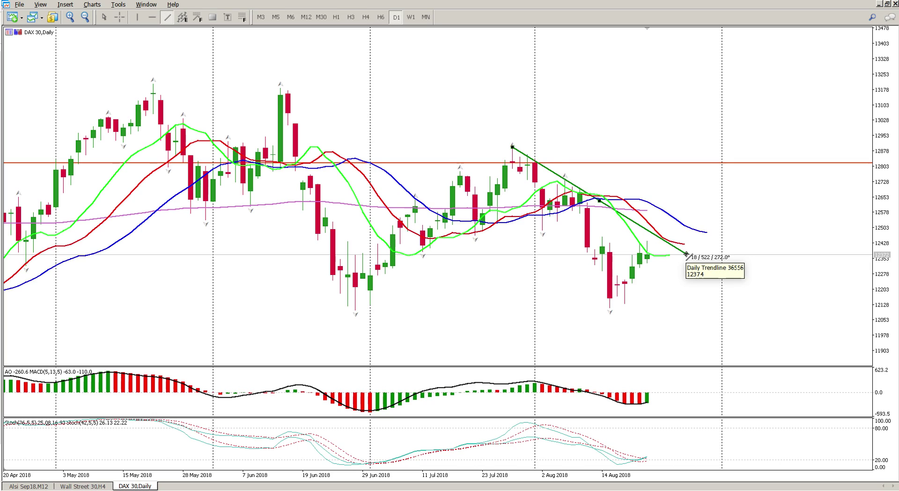
Move the falling trendline's start to the early-August high and its end below the latest candles.
left_click_drag(686, 254, 685, 253)
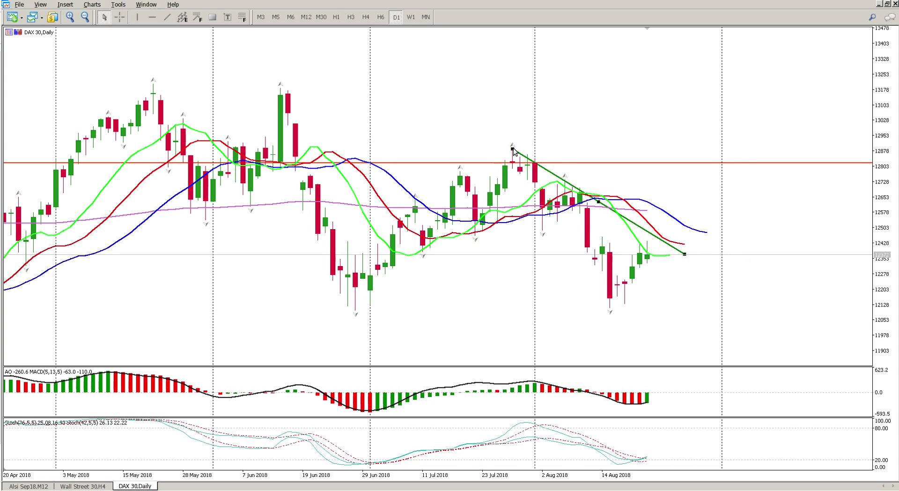
left_click_drag(513, 152, 536, 159)
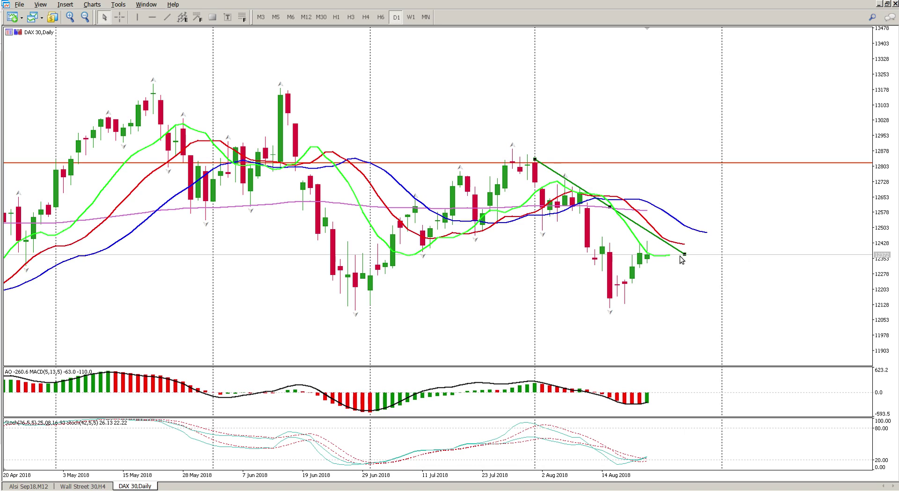
left_click_drag(685, 254, 677, 262)
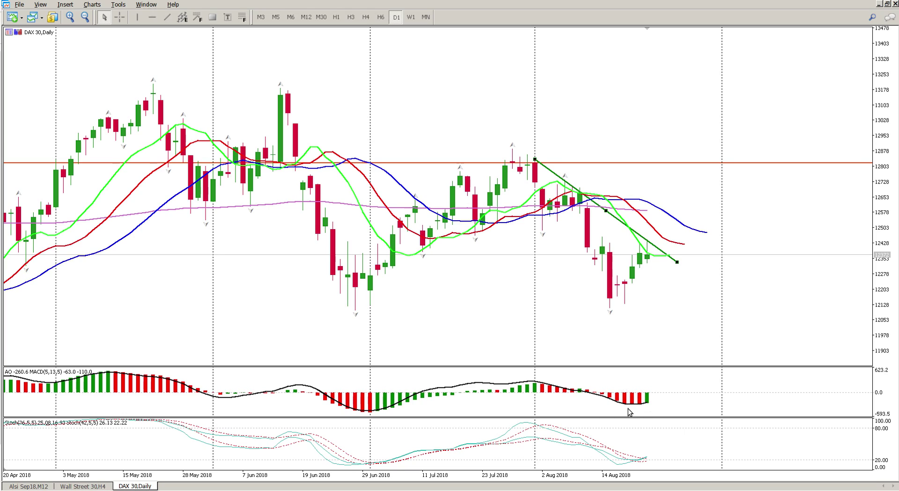
Place a horizontal line on the daily chart and raise it to the 12128 June/August lows.
mouse_move(635, 404)
left_click(152, 17)
left_click(584, 316)
left_click_drag(584, 317, 584, 304)
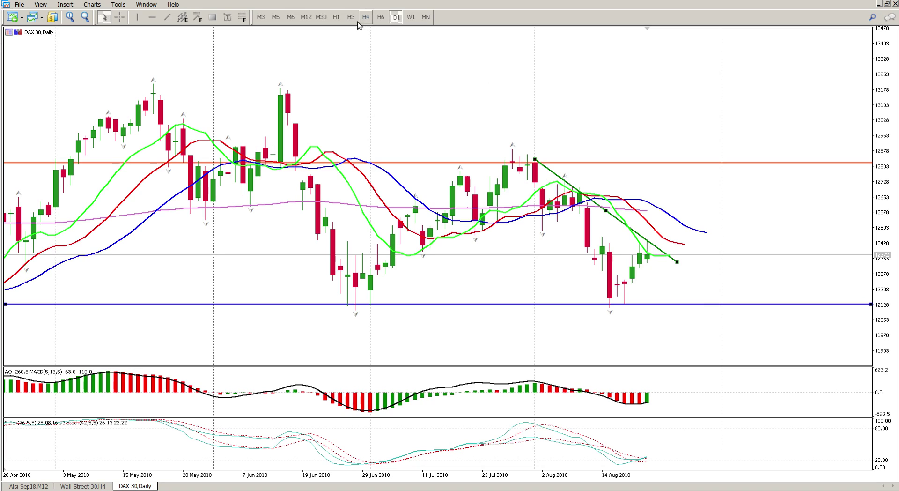
Switch the chart to H4 and add a horizontal line at about 12428.
left_click(321, 17)
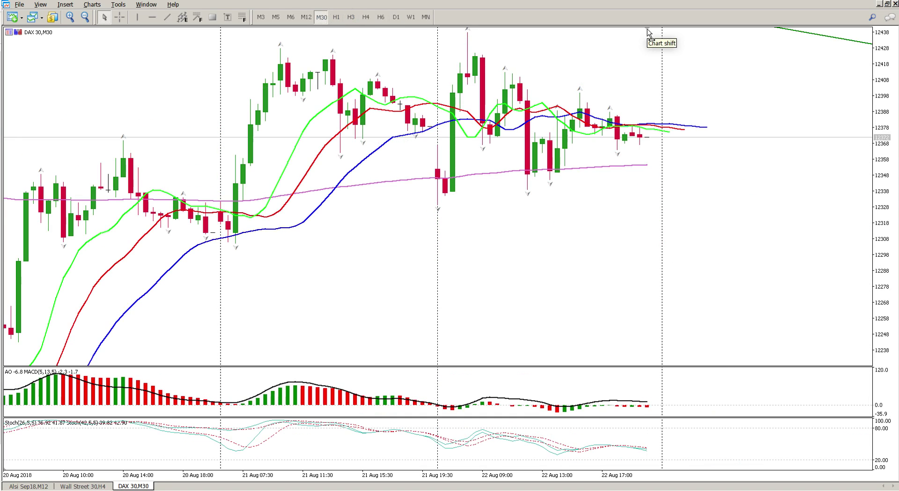
left_click(367, 17)
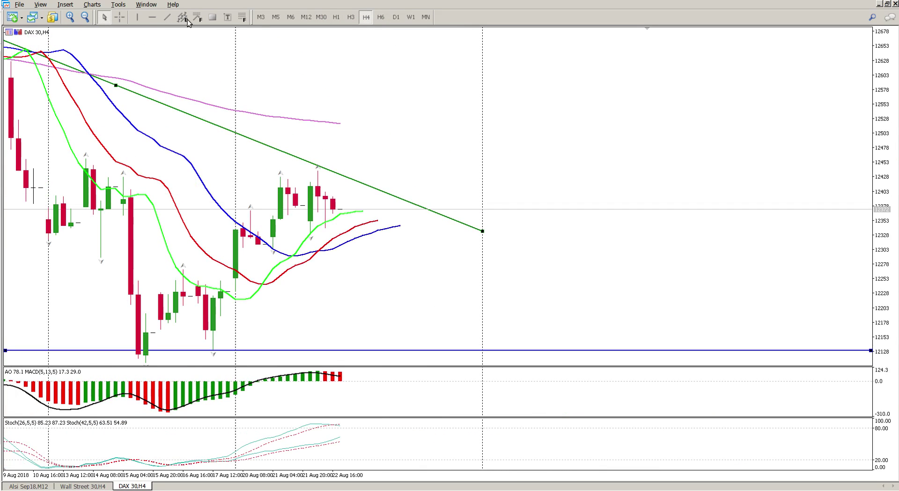
left_click(152, 17)
left_click_drag(215, 162, 215, 177)
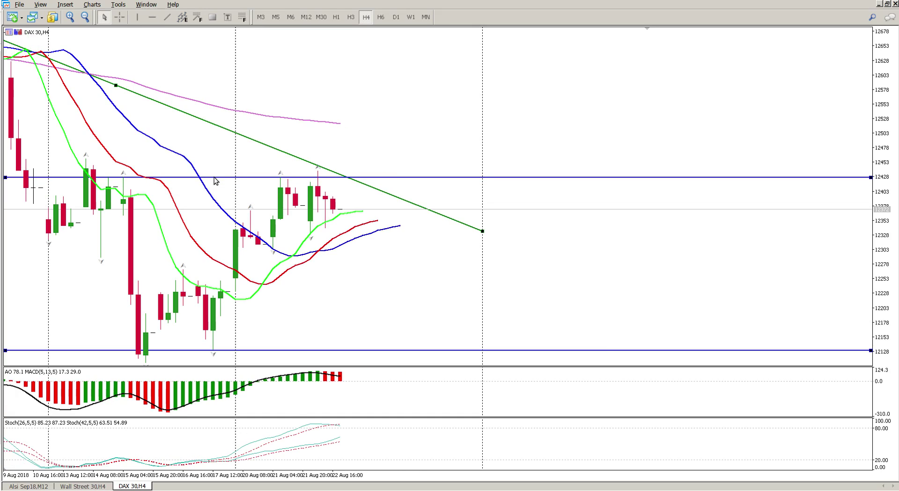
scroll(395, 228, "up", 8)
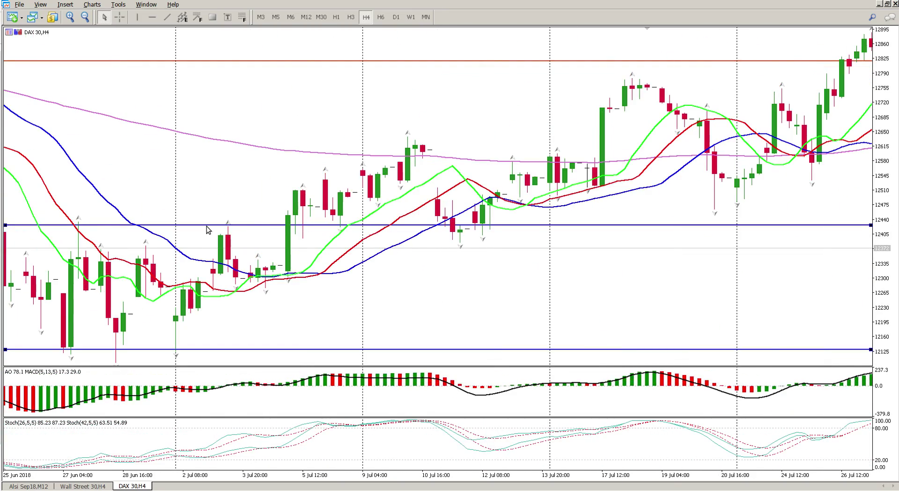
scroll(207, 229, "up", 4)
scroll(291, 262, "up", 4)
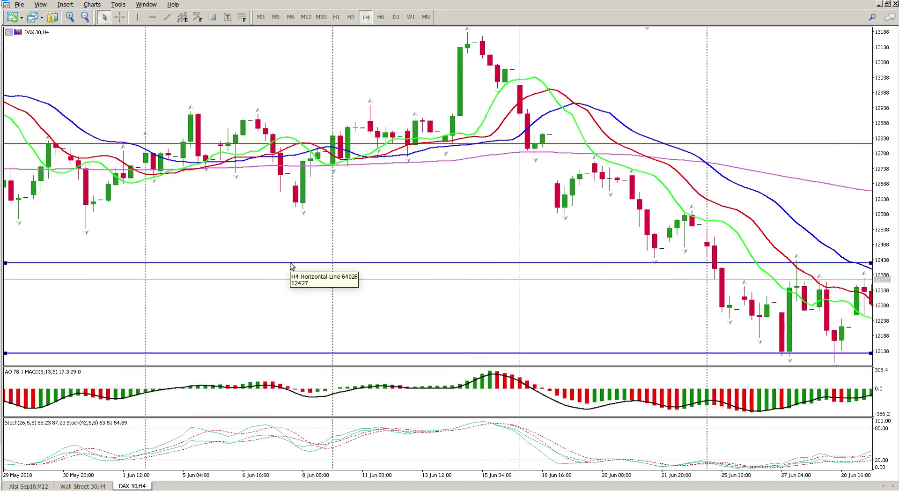
scroll(290, 266, "up", 4)
scroll(474, 244, "down", 15)
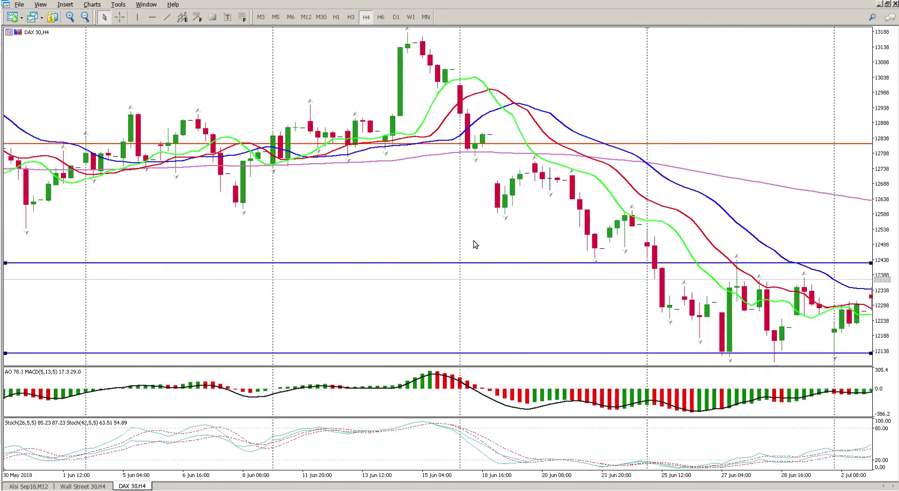
scroll(473, 241, "down", 6)
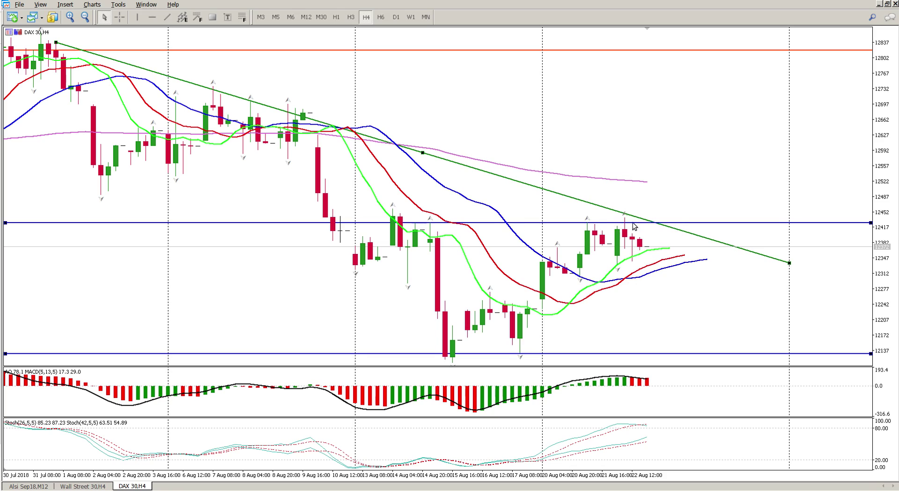
Place a horizontal line under the recent H4 candles and fine-tune it to about 12330.
left_click(152, 17)
left_click(555, 266)
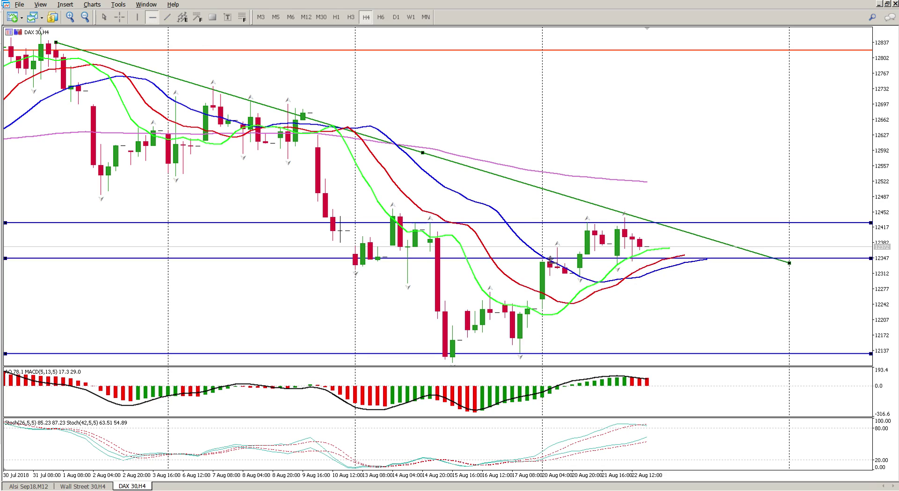
left_click_drag(555, 266, 555, 268)
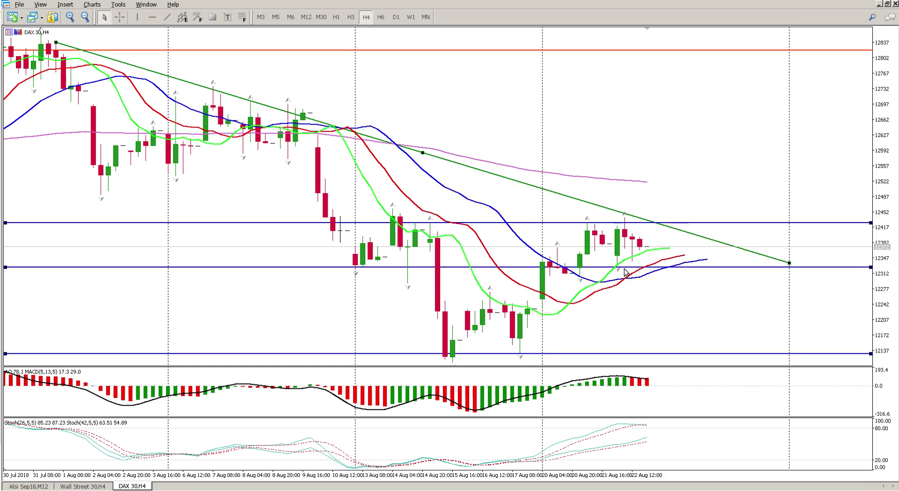
left_click_drag(657, 267, 656, 265)
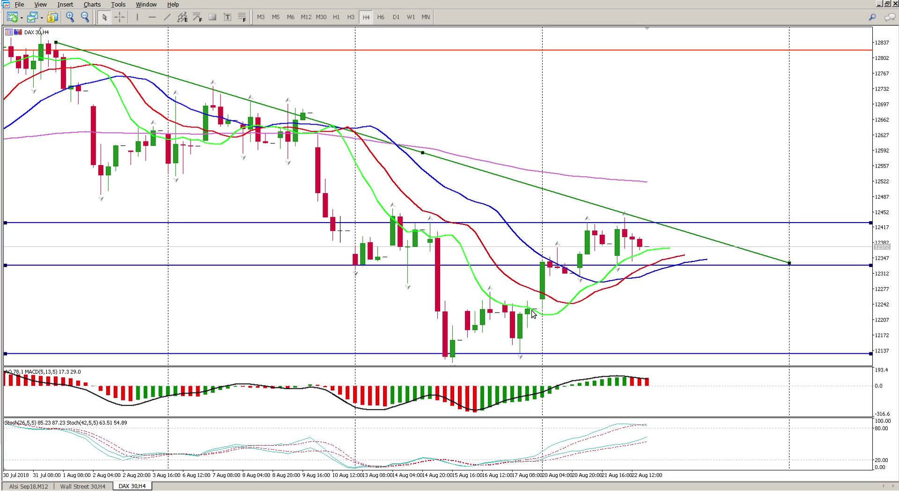
Draw a short trendline below the recent candles and add a horizontal line near 12235.
left_click(167, 19)
mouse_move(556, 224)
left_mouse_down()
mouse_move(572, 263)
mouse_move(608, 270)
mouse_move(572, 265)
mouse_move(567, 247)
mouse_move(619, 288)
left_mouse_up()
left_click(153, 18)
left_click(586, 309)
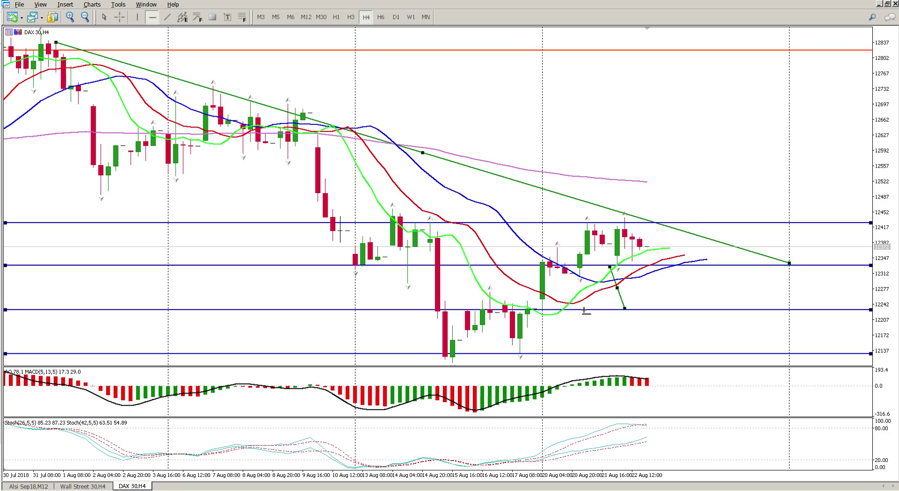
Delete the short trendline, keeping the new horizontal line.
right_click(617, 287)
left_click(644, 321)
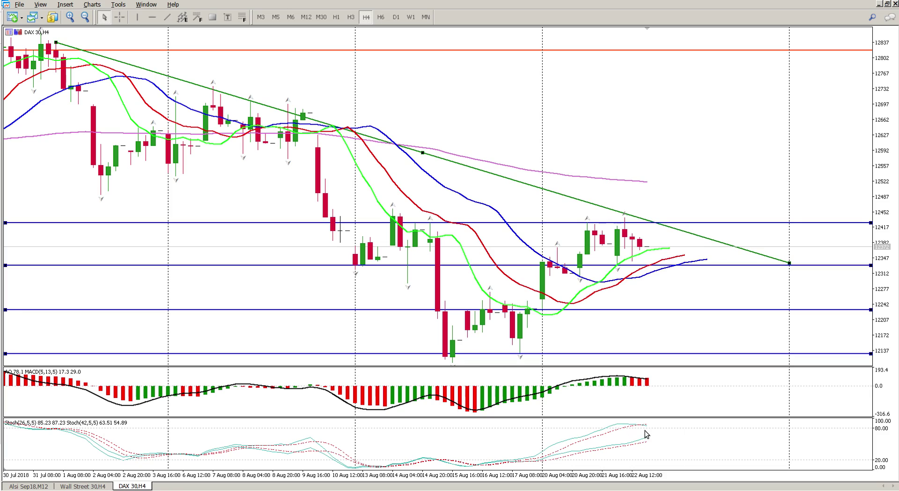
mouse_move(641, 443)
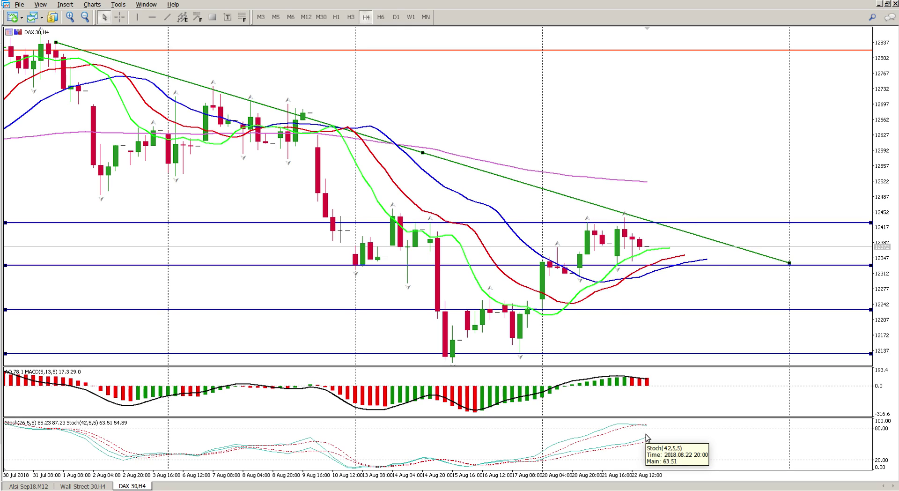
Scroll back, jump to the latest bars with End, and switch the chart to M30.
scroll(647, 437, "up", 2)
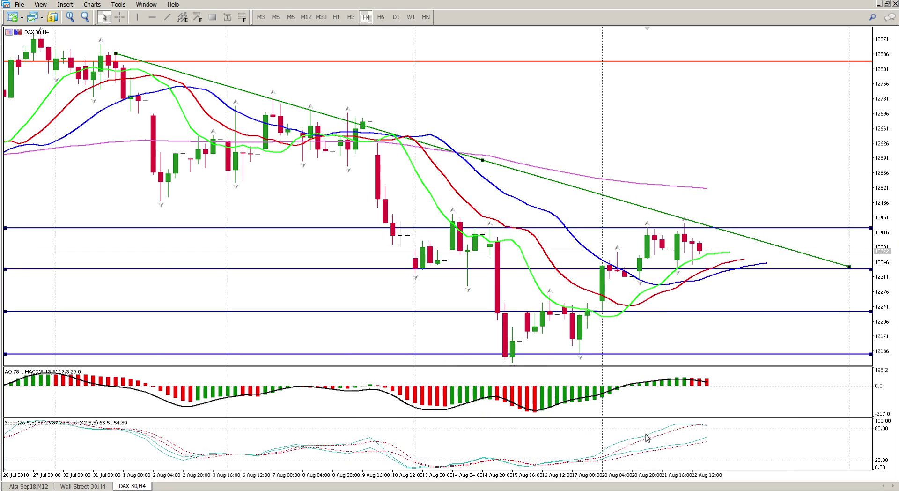
scroll(647, 437, "up", 10)
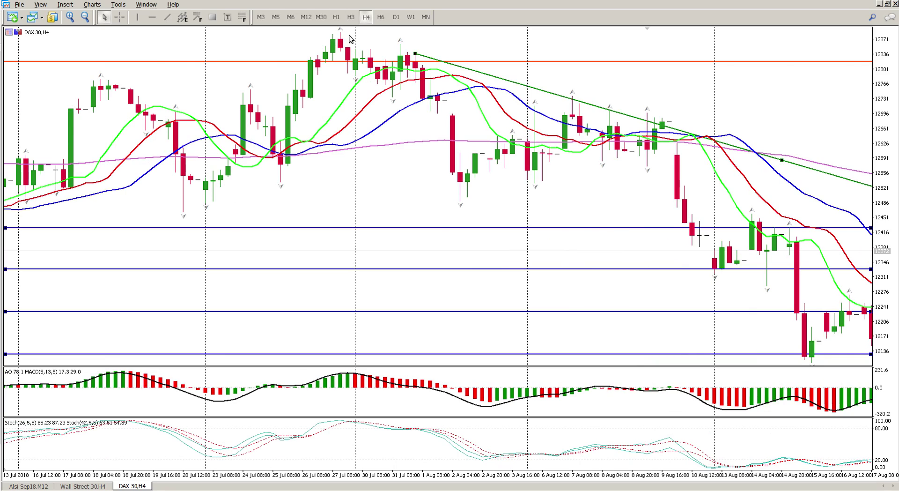
key("End")
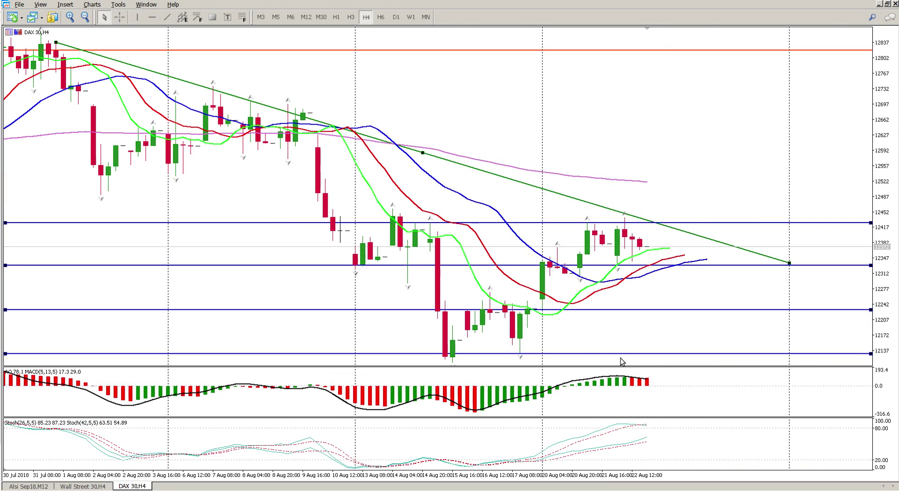
left_click(321, 17)
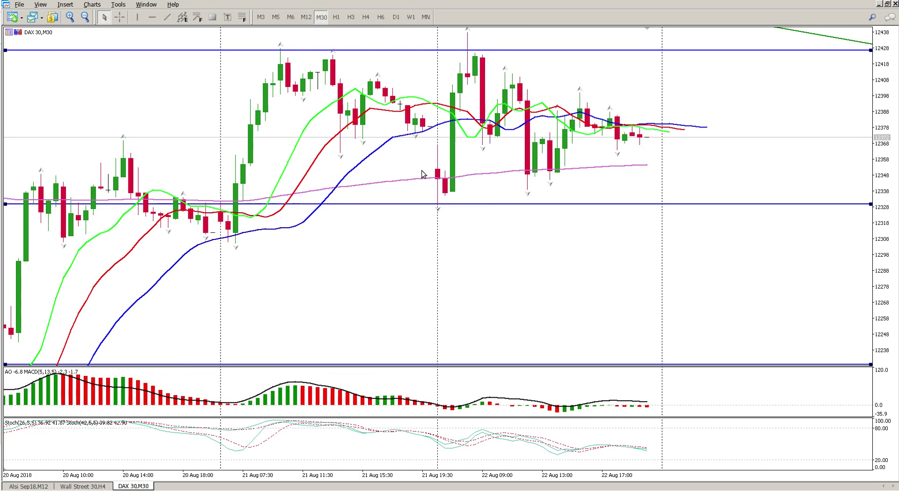
Draw a falling trendline from the 22 Aug 12438 high and a rising one from the 21 Aug low.
left_click(168, 17)
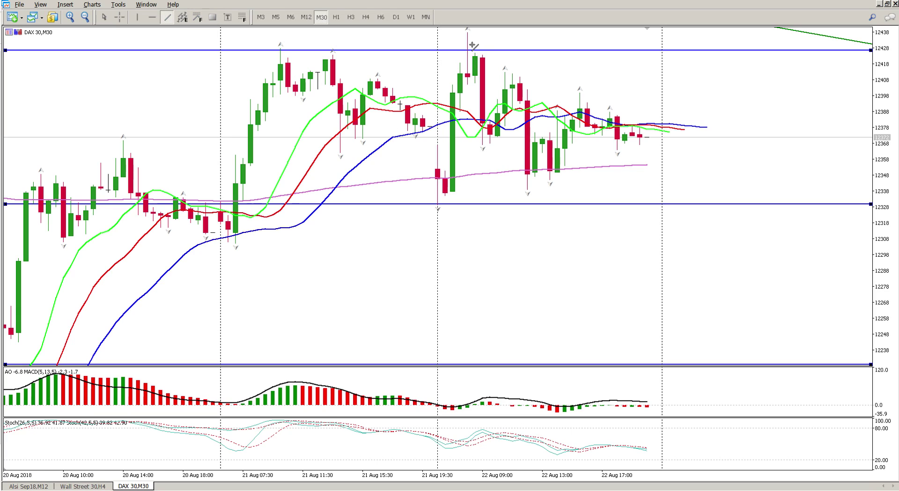
left_click_drag(467, 32, 649, 186)
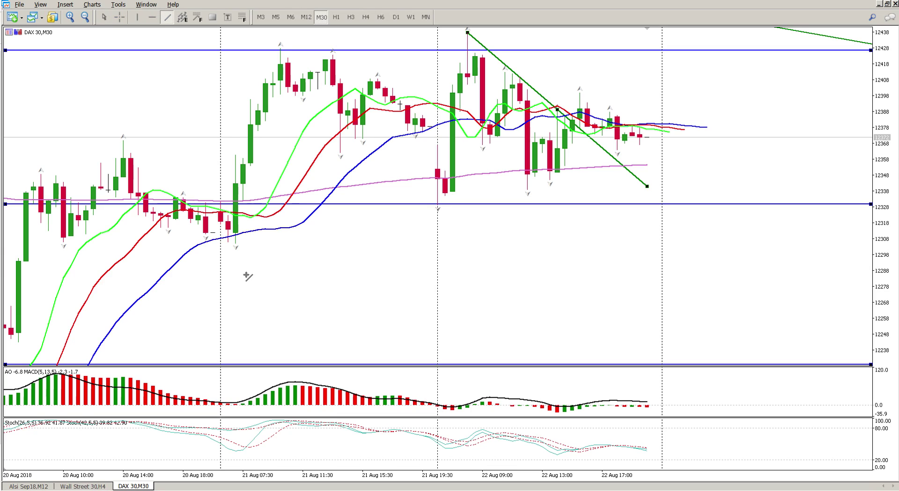
mouse_move(229, 242)
left_mouse_down()
mouse_move(609, 190)
mouse_move(691, 160)
left_mouse_up()
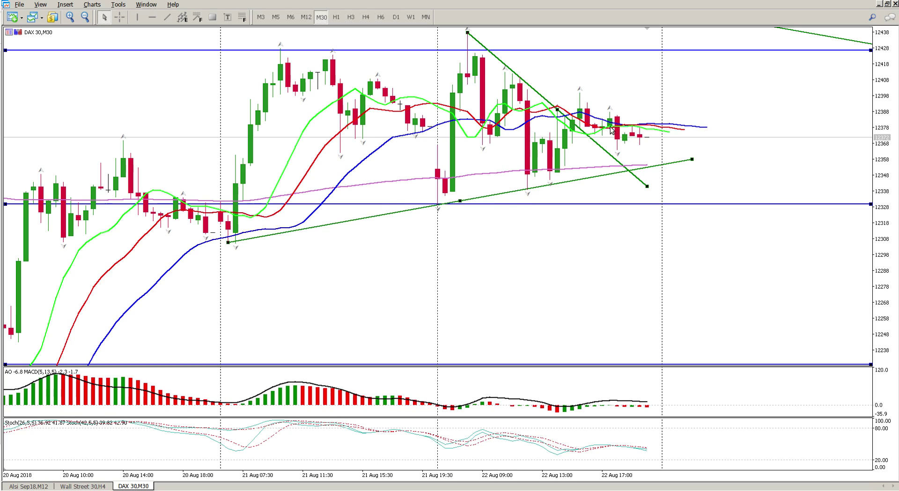
Drag the falling trendline's end onto the rising trendline near 12358.
left_click_drag(648, 186, 697, 162)
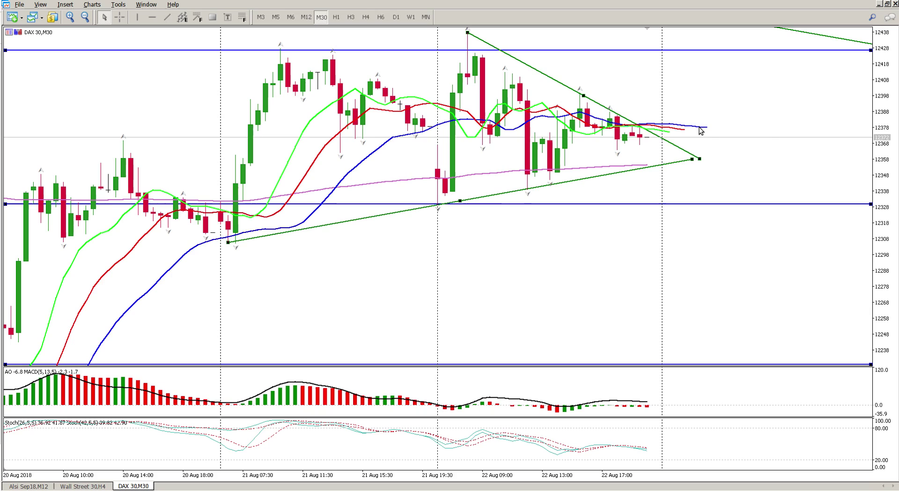
mouse_move(705, 129)
Delete both the falling and the rising trendlines.
right_click(583, 96)
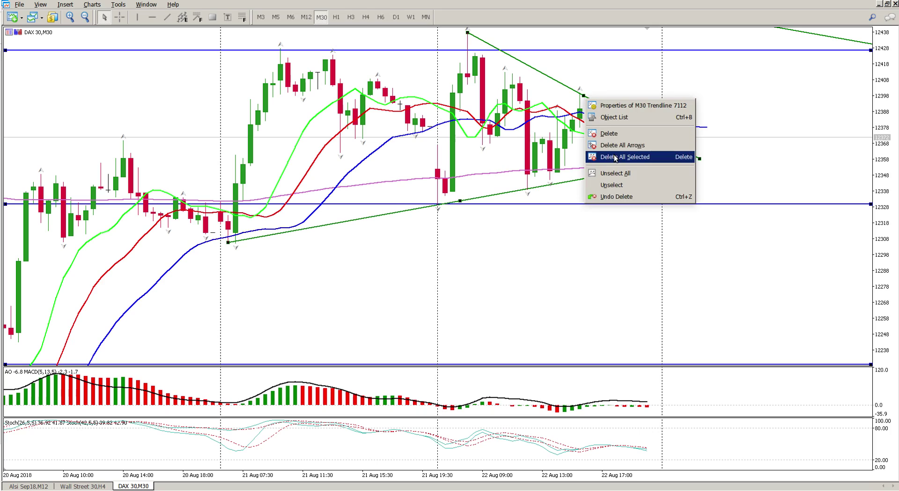
left_click(609, 133)
right_click(480, 201)
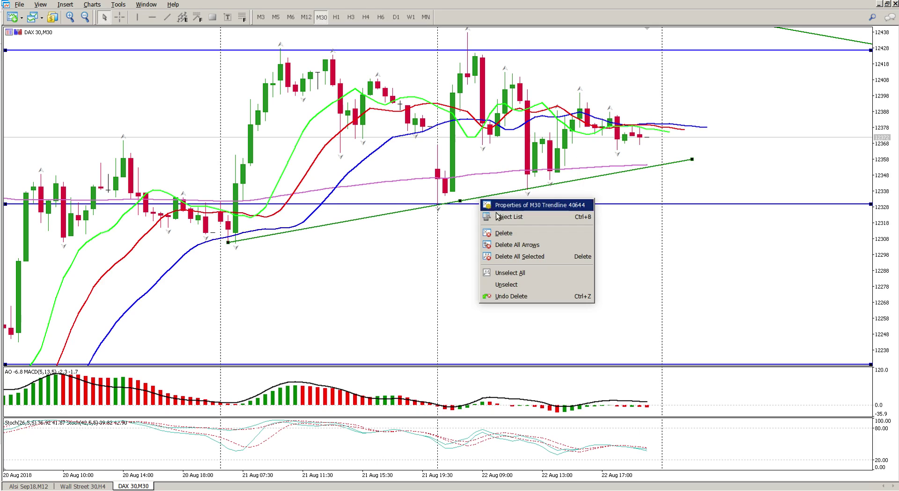
left_click(503, 236)
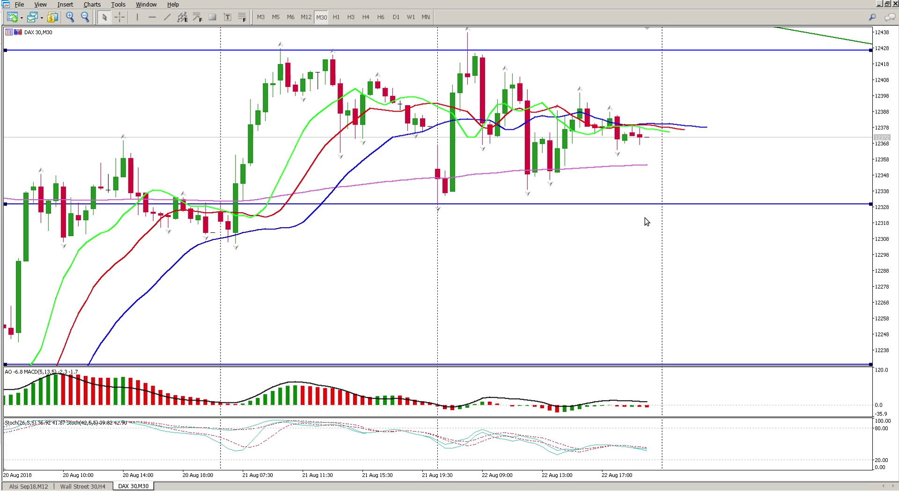
Move the horizontal levels to about 12362 and 12388, and compress the price scale to 12185–12485.
left_click_drag(645, 204, 643, 150)
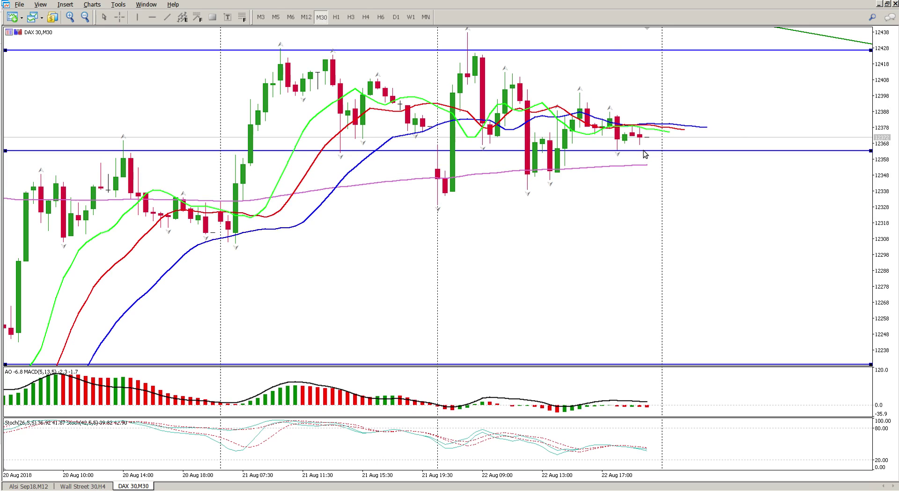
left_click_drag(618, 49, 634, 113)
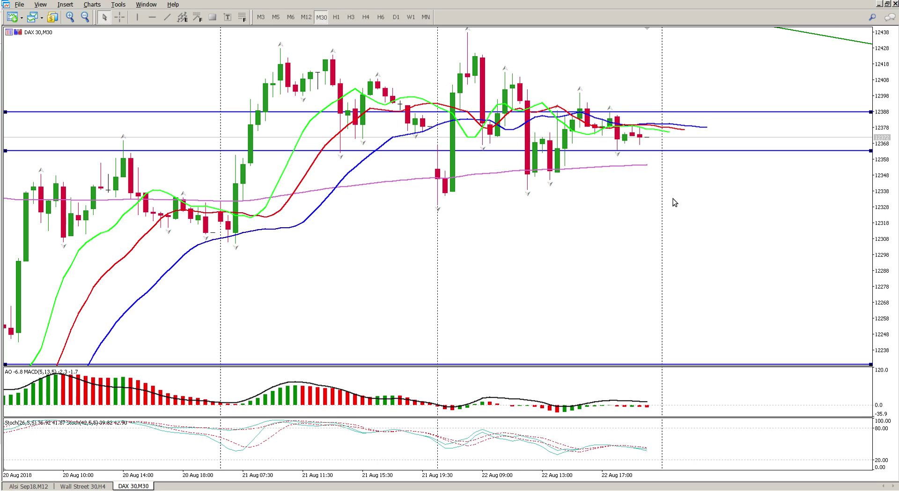
left_click_drag(891, 162, 891, 201)
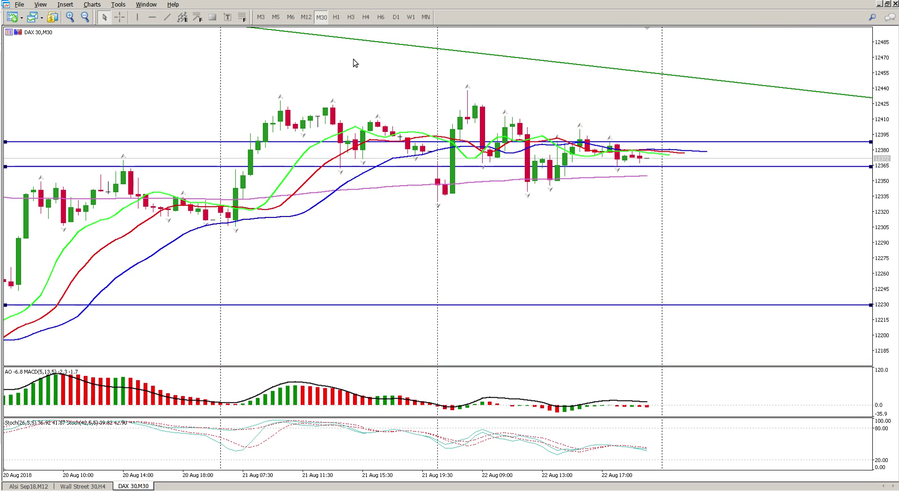
Add a horizontal resistance line at 12425.
left_click(151, 18)
left_click(237, 104)
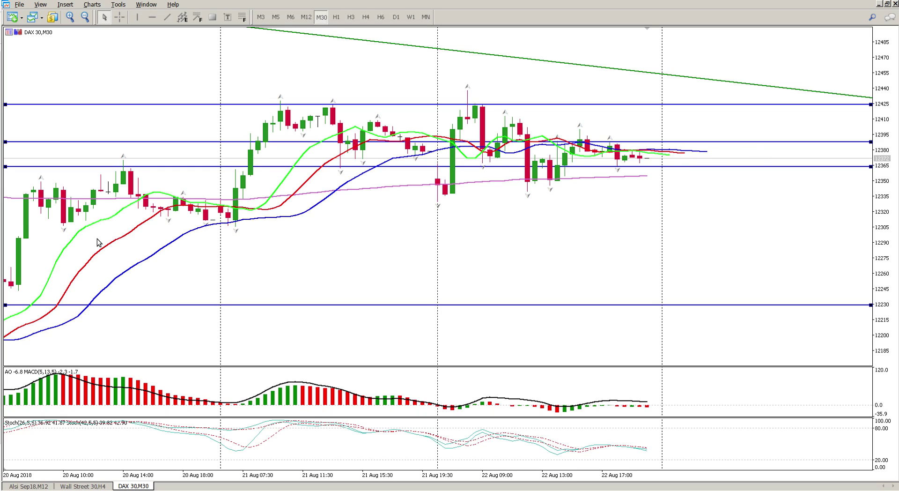
left_click_drag(114, 260, 447, 295)
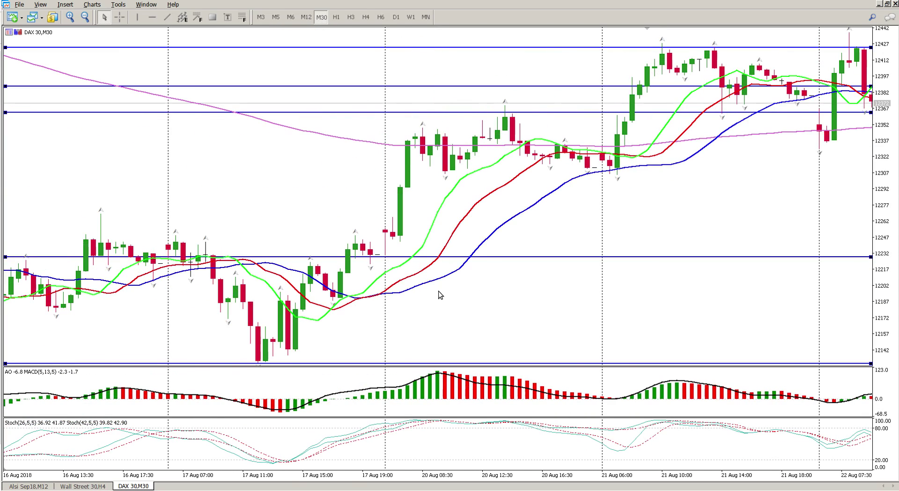
Pan the chart back to 13 Aug, then forward to the latest 20–22 Aug bars.
left_click_drag(183, 197, 559, 160)
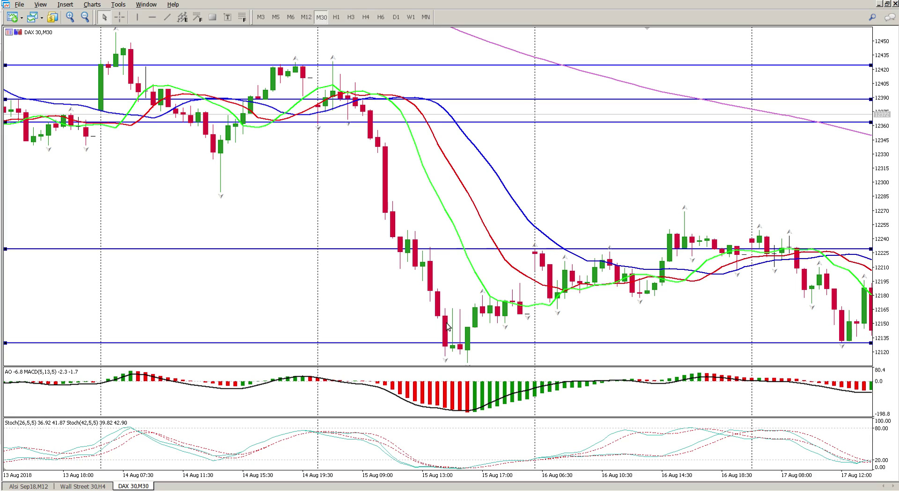
left_click_drag(546, 195, 231, 165)
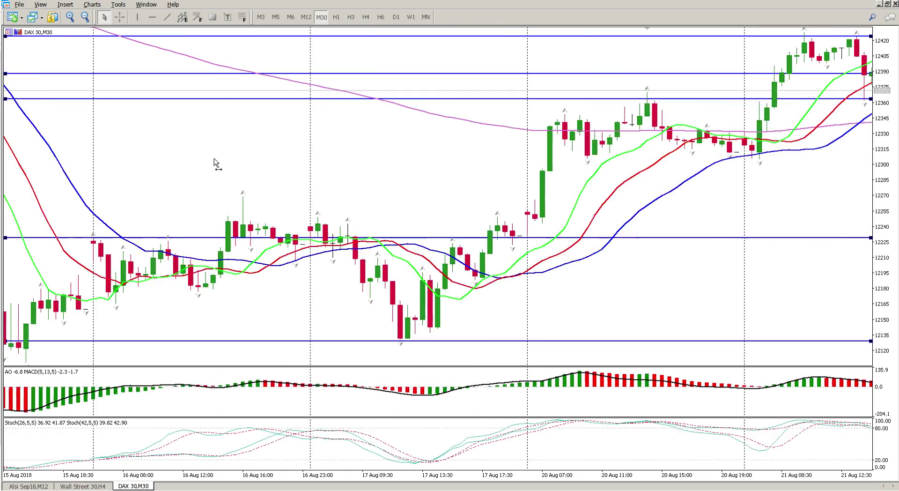
left_click_drag(674, 186, 567, 187)
left_click_drag(787, 236, 632, 236)
left_click_drag(755, 200, 529, 212)
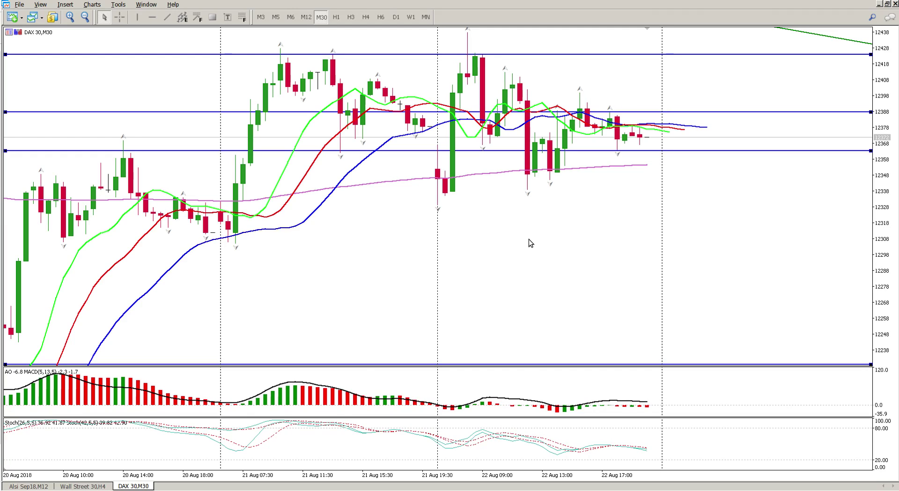
Draw a rising trendline from the 21 Aug low near 12300 to about 12358 at the right edge.
left_click(169, 17)
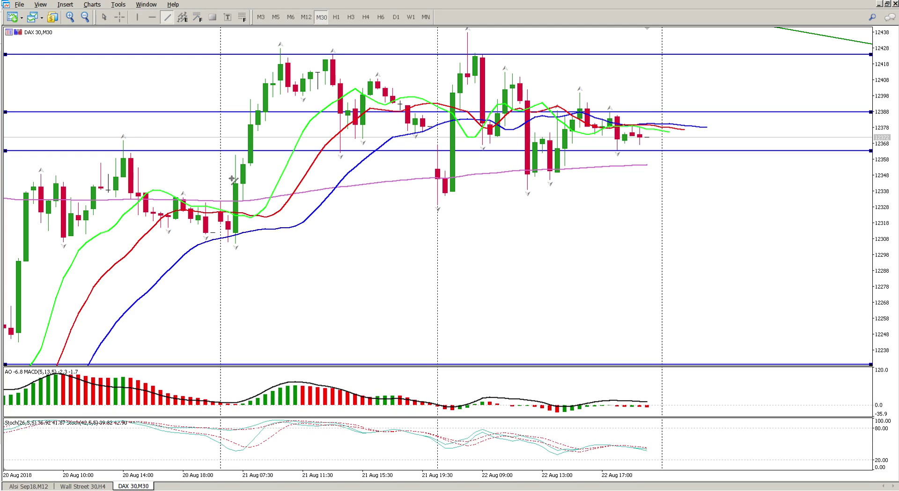
left_click_drag(235, 246, 689, 154)
left_click_drag(690, 154, 692, 155)
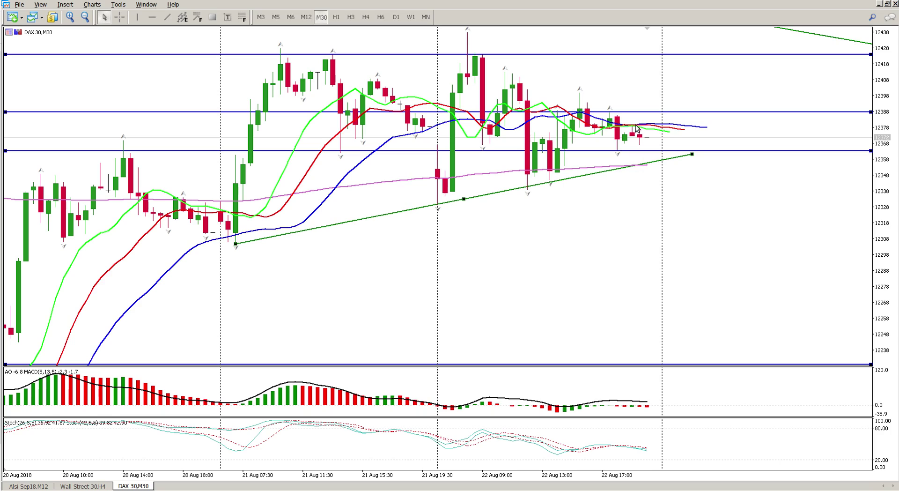
Place a horizontal support line at about 12328, below the other levels.
mouse_move(636, 126)
left_click(153, 17)
left_click(421, 203)
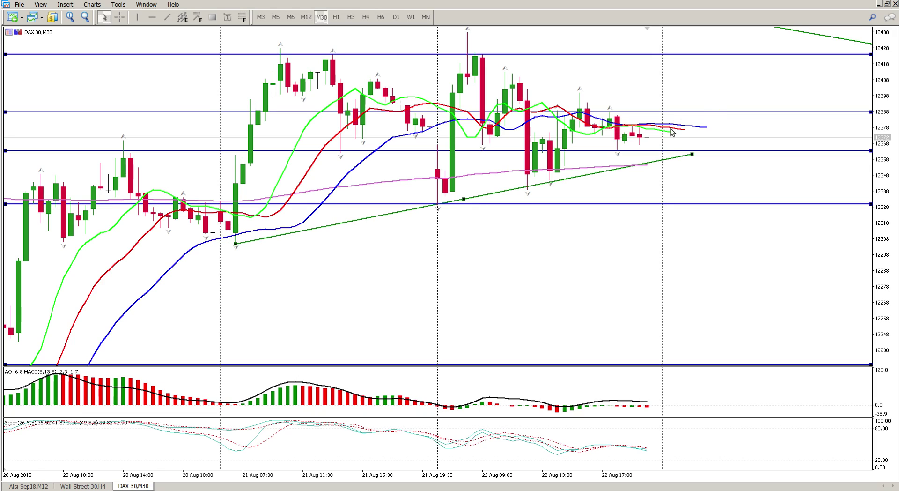
mouse_move(670, 137)
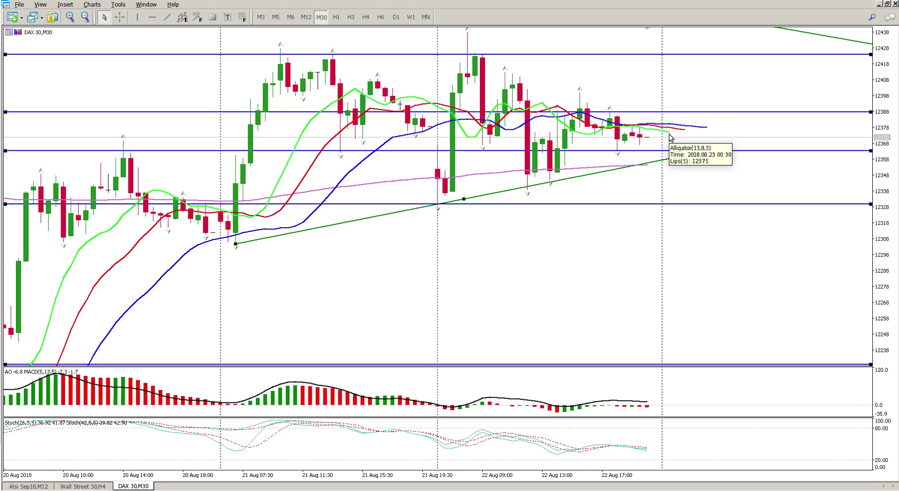